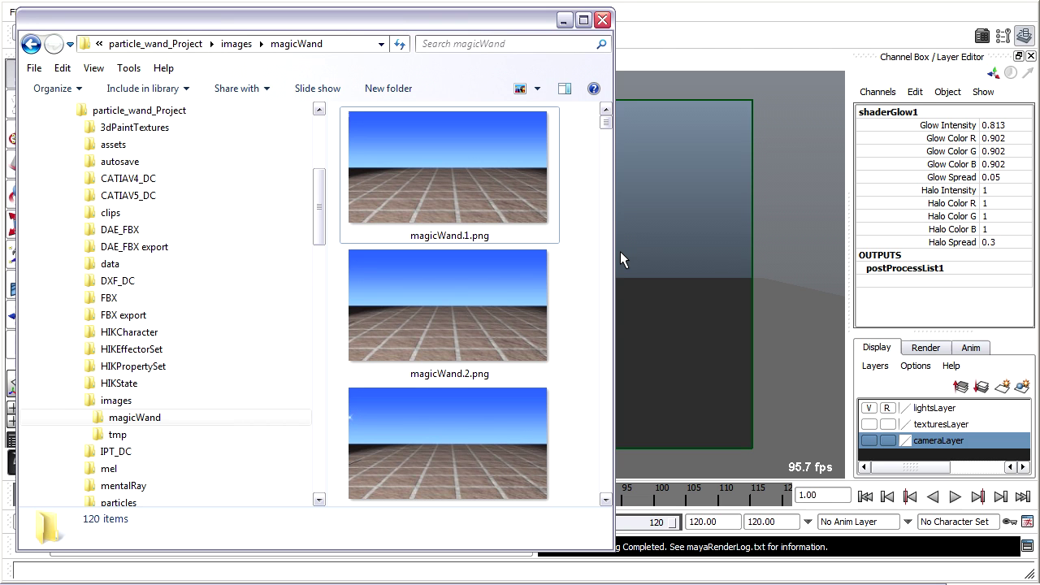
- Scroll the magicWand folder to confirm all 120 PNG frames are present
{"action": "left_click", "coordinate": [605, 500]}
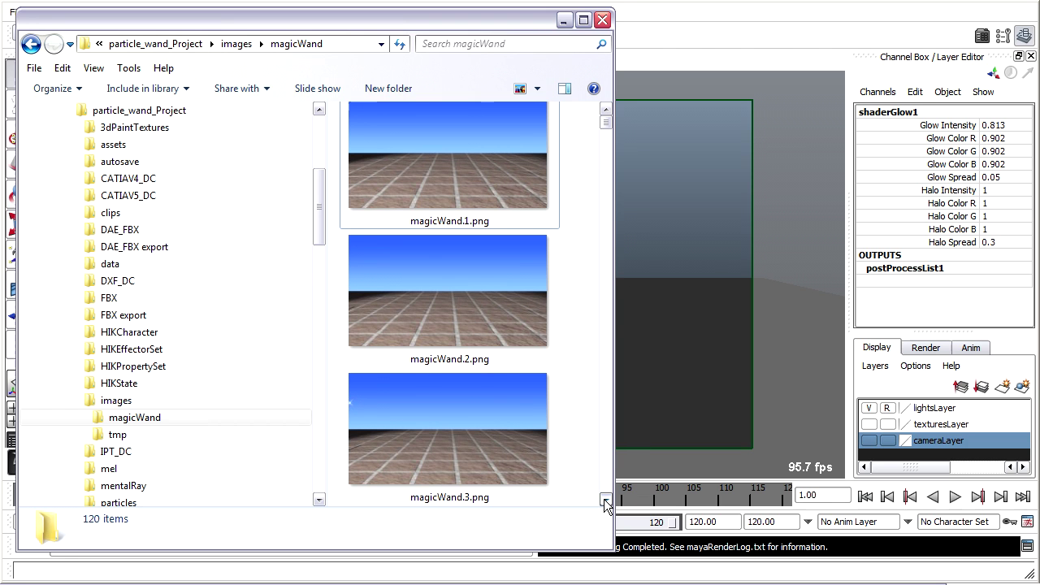
{"action": "left_click_drag", "start_coordinate": [605, 500], "coordinate": [606, 501]}
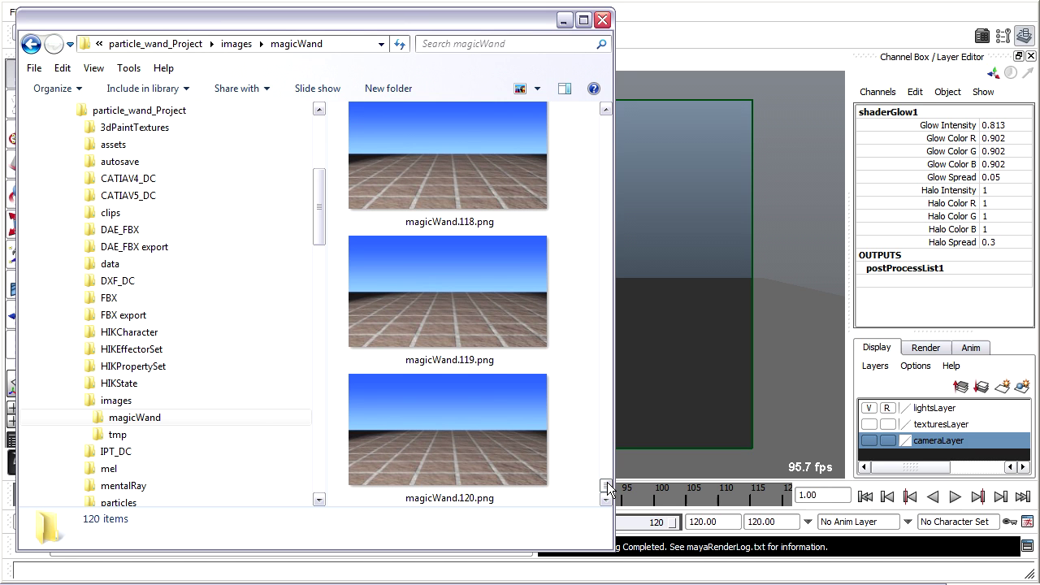
{"action": "left_click_drag", "start_coordinate": [243, 21], "coordinate": [1039, 25]}
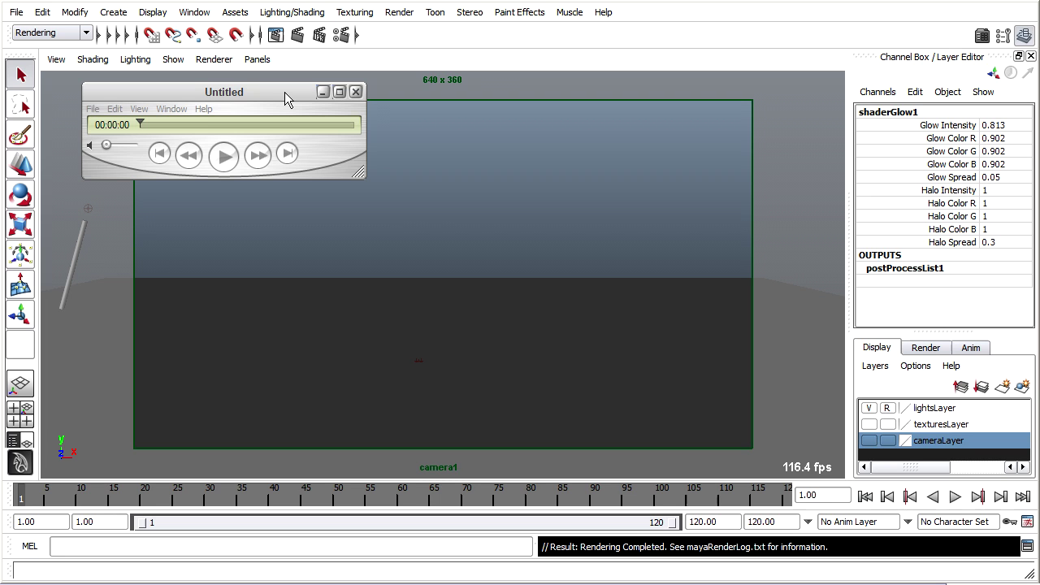
- Open an image sequence starting at magicWand.1.png with a frame rate of 24 frames per second
{"action": "left_click", "coordinate": [98, 110]}
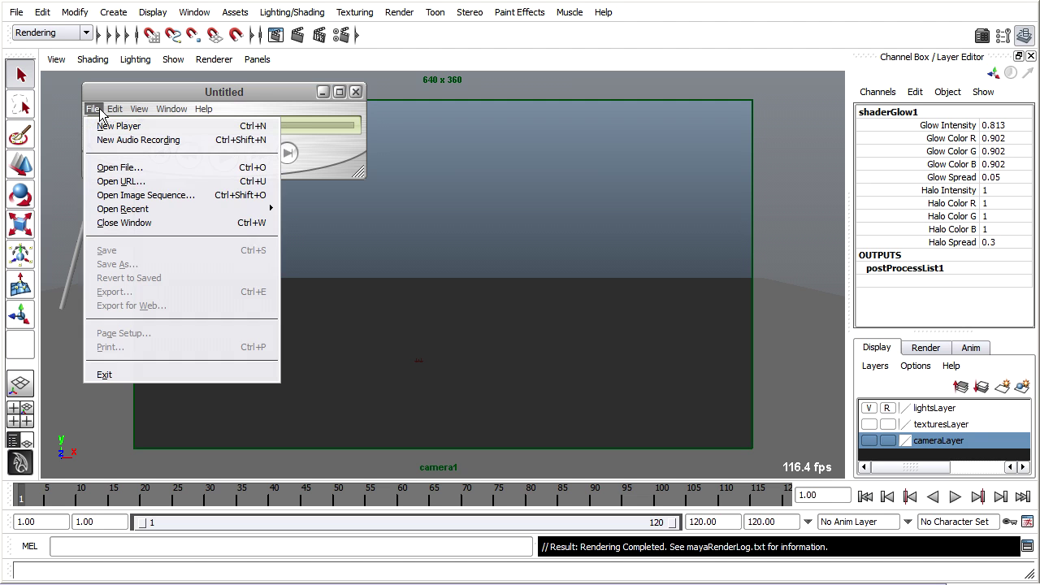
{"action": "left_click", "coordinate": [191, 195]}
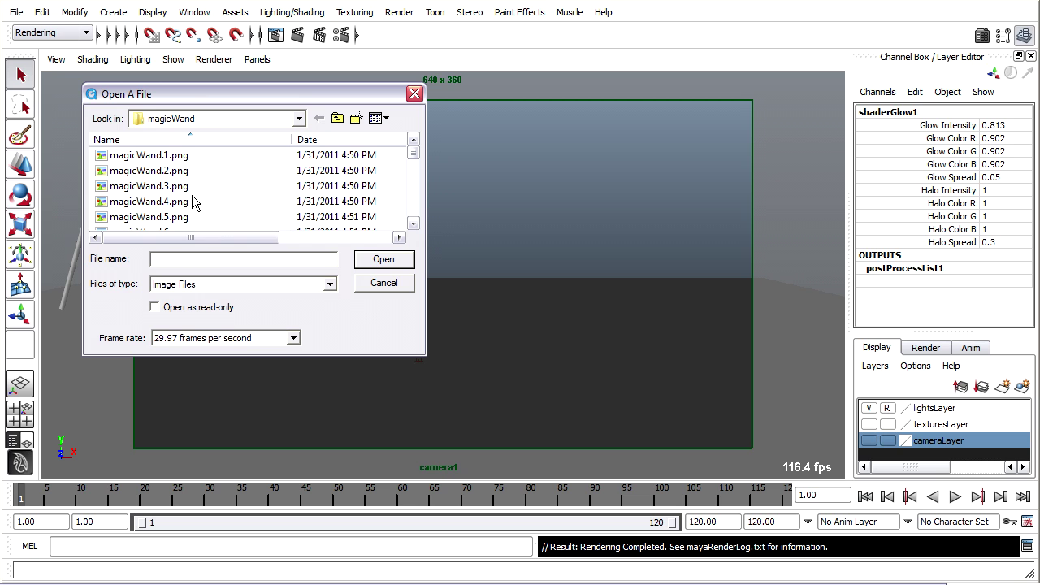
{"action": "left_click", "coordinate": [160, 156]}
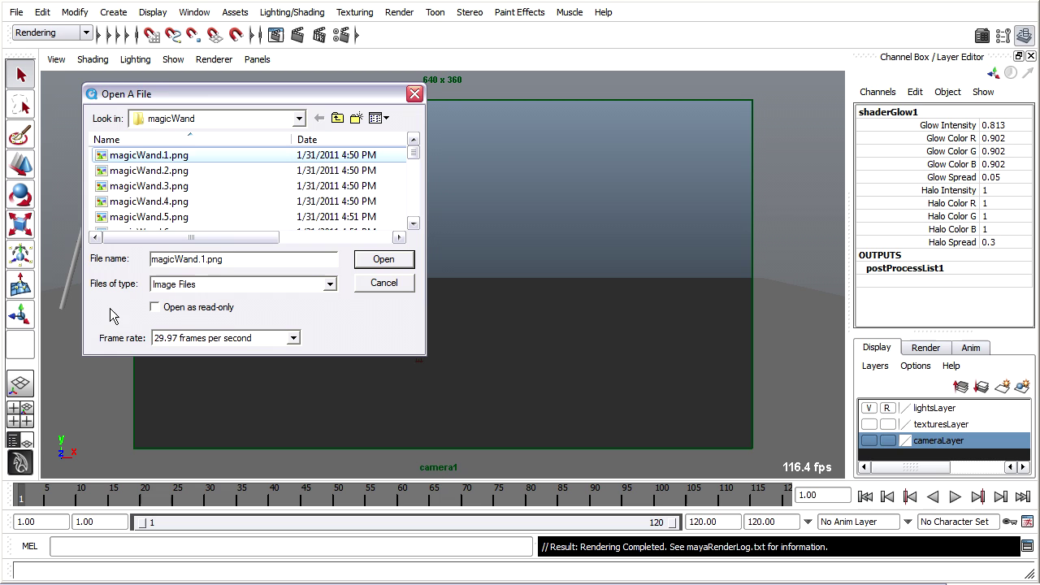
{"action": "left_click", "coordinate": [294, 339]}
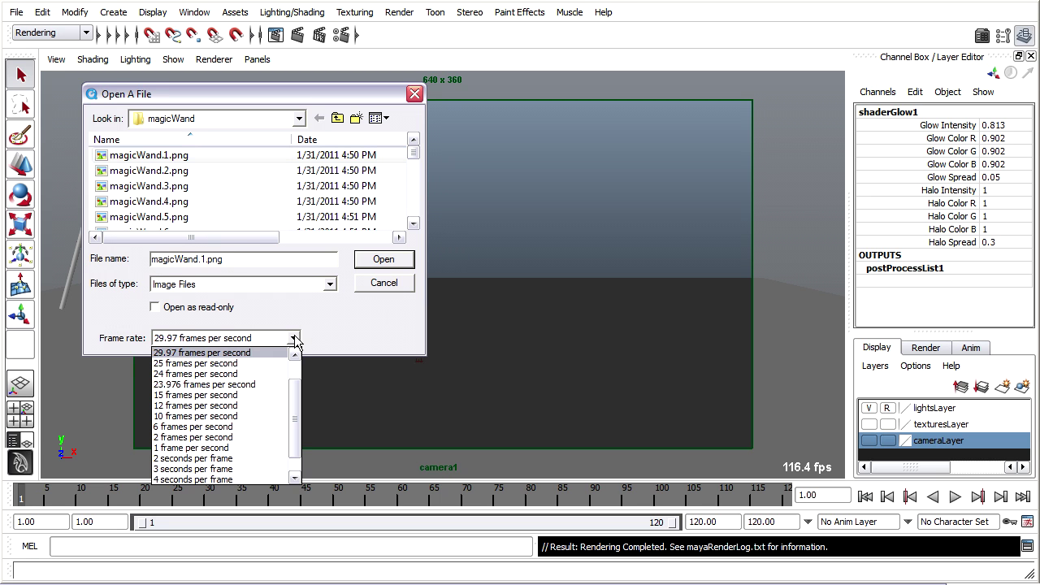
{"action": "left_click", "coordinate": [254, 374]}
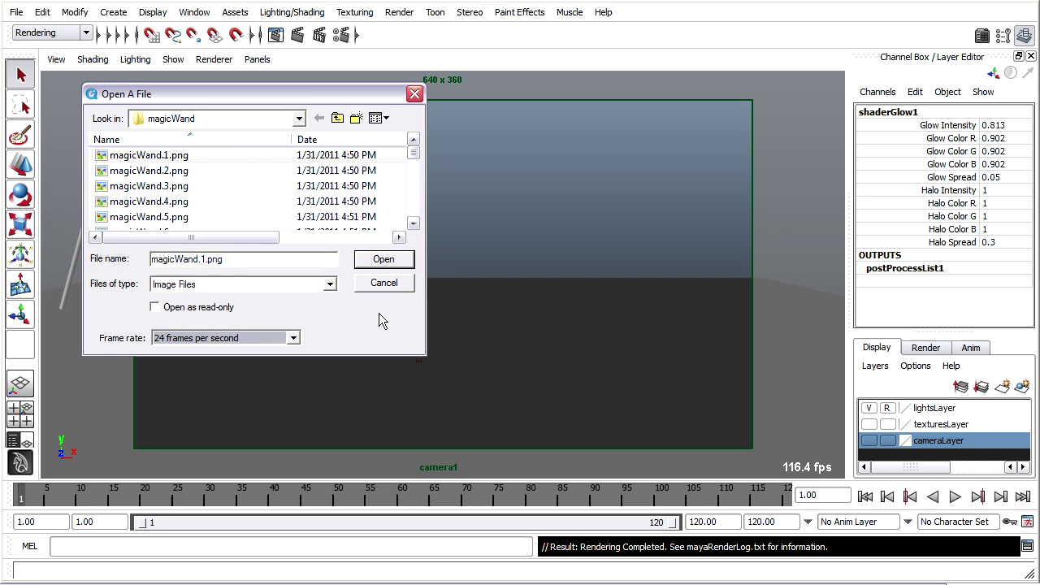
- Open the sequence as movie magicWand.1, play the sparkle animation, and scrub back to the start
{"action": "left_click", "coordinate": [382, 259]}
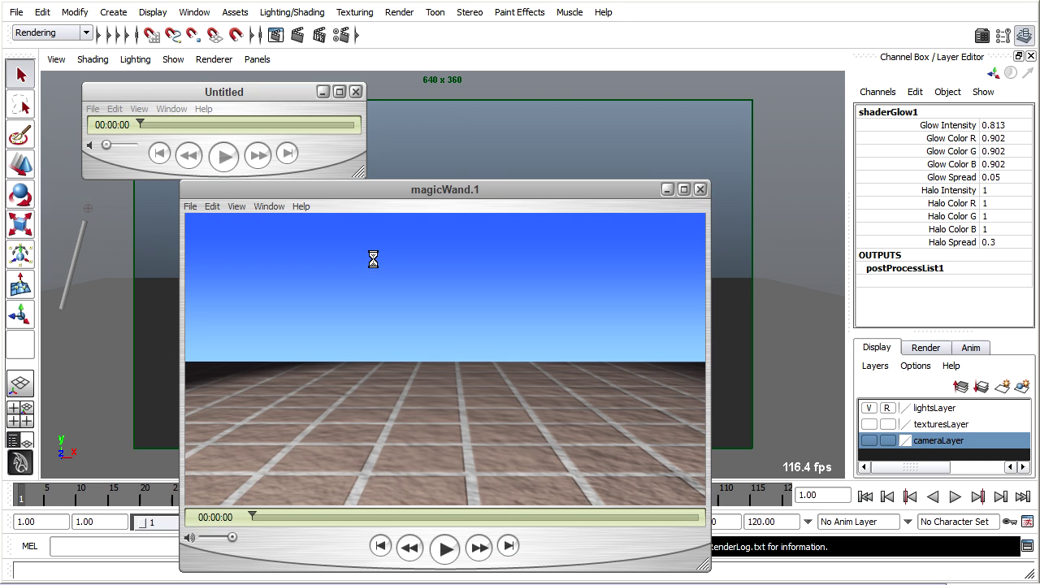
{"action": "left_click_drag", "start_coordinate": [374, 188], "coordinate": [358, 84]}
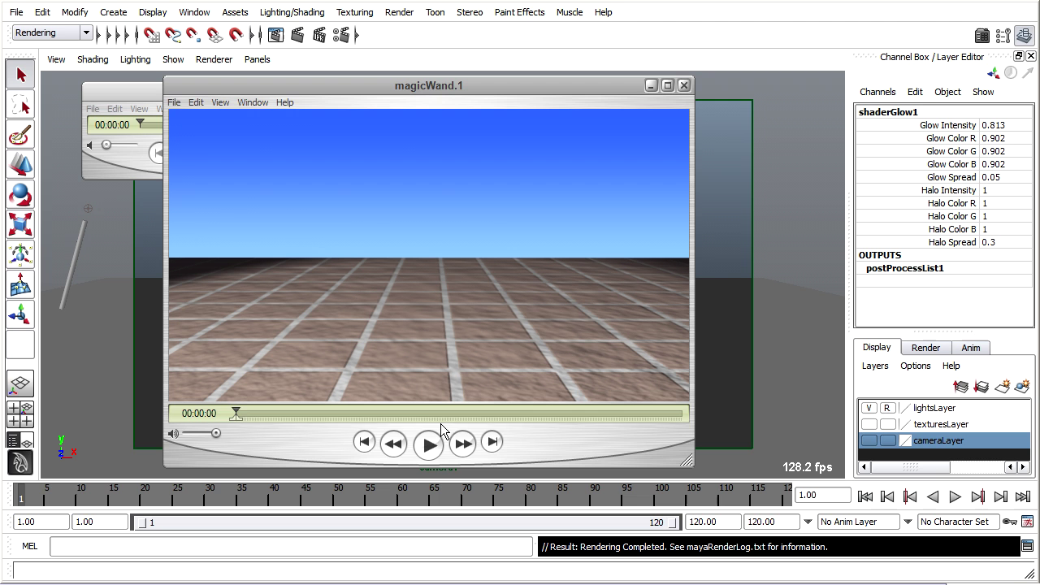
{"action": "left_click", "coordinate": [430, 446]}
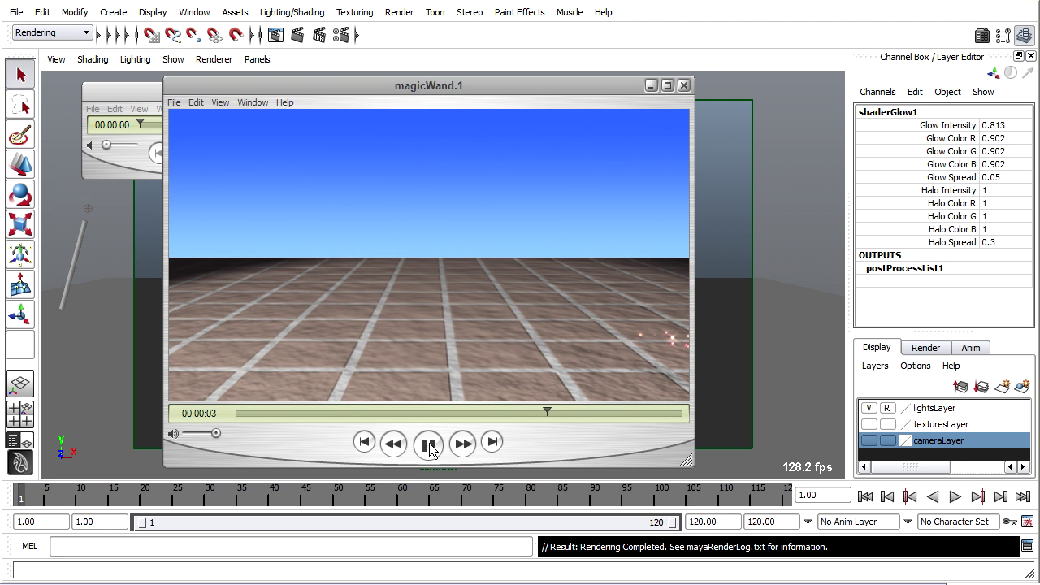
{"action": "left_click", "coordinate": [430, 446]}
{"action": "left_click_drag", "start_coordinate": [583, 405], "coordinate": [186, 377]}
- Export magicWand.1.mov as a QuickTime Movie with H.264, High quality, 640x360 settings
{"action": "left_click", "coordinate": [175, 103]}
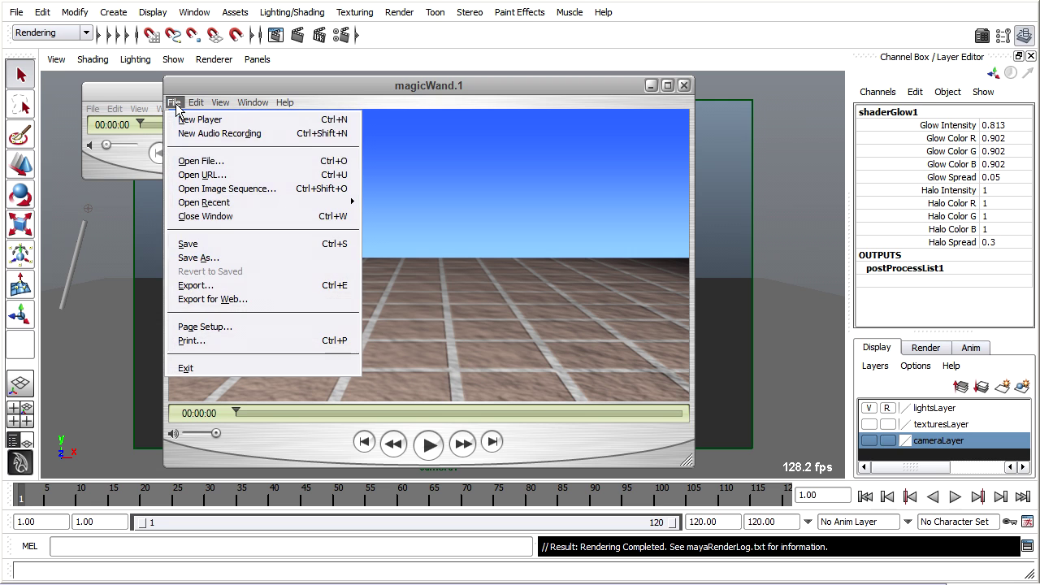
{"action": "left_click", "coordinate": [277, 286]}
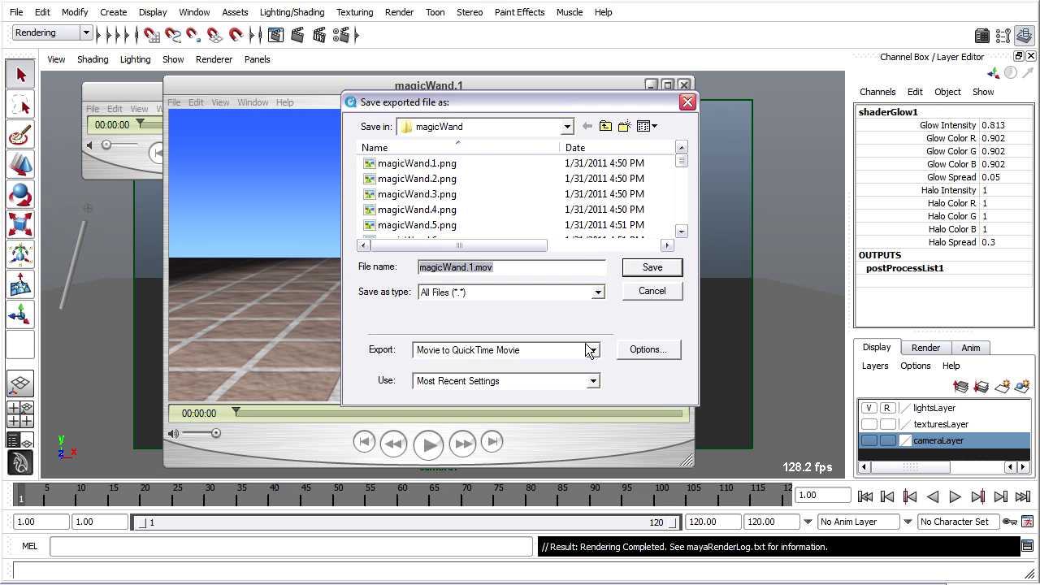
{"action": "left_click", "coordinate": [674, 351]}
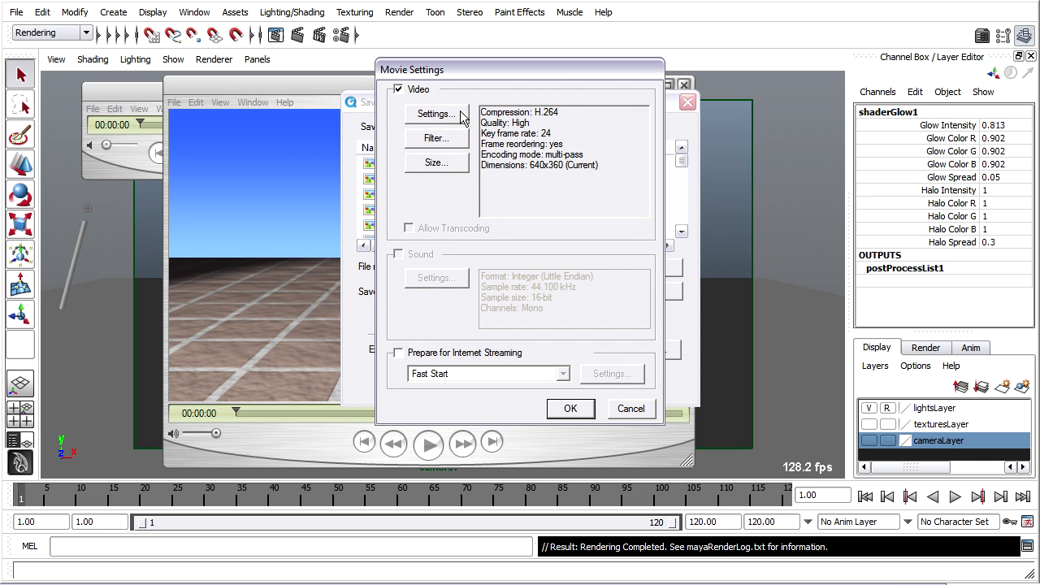
{"action": "left_click", "coordinate": [564, 410]}
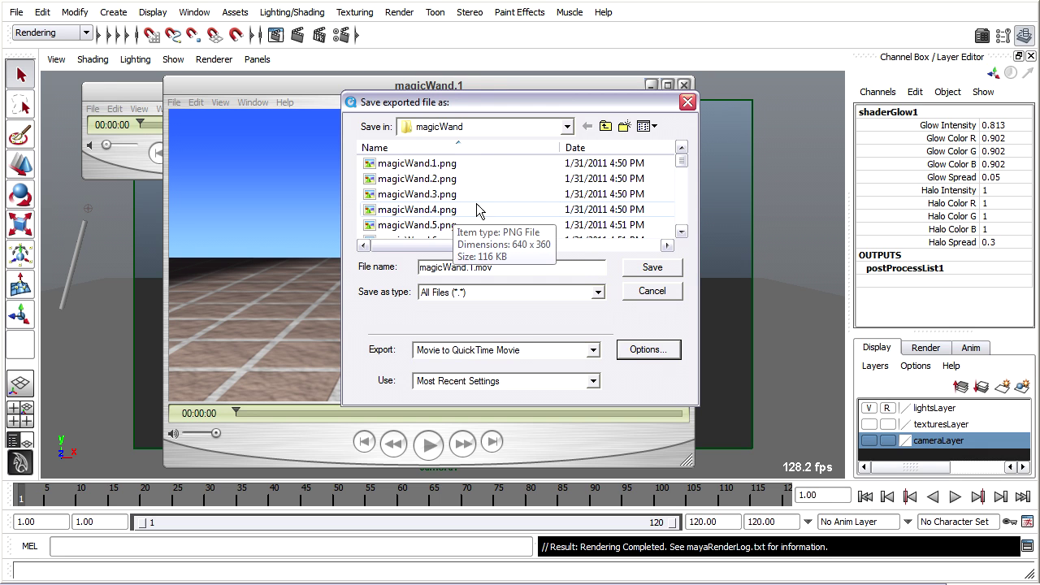
- Create a 'movies' folder in particle_wand_Project and save magicWand.1.mov into it
{"action": "left_click", "coordinate": [606, 128]}
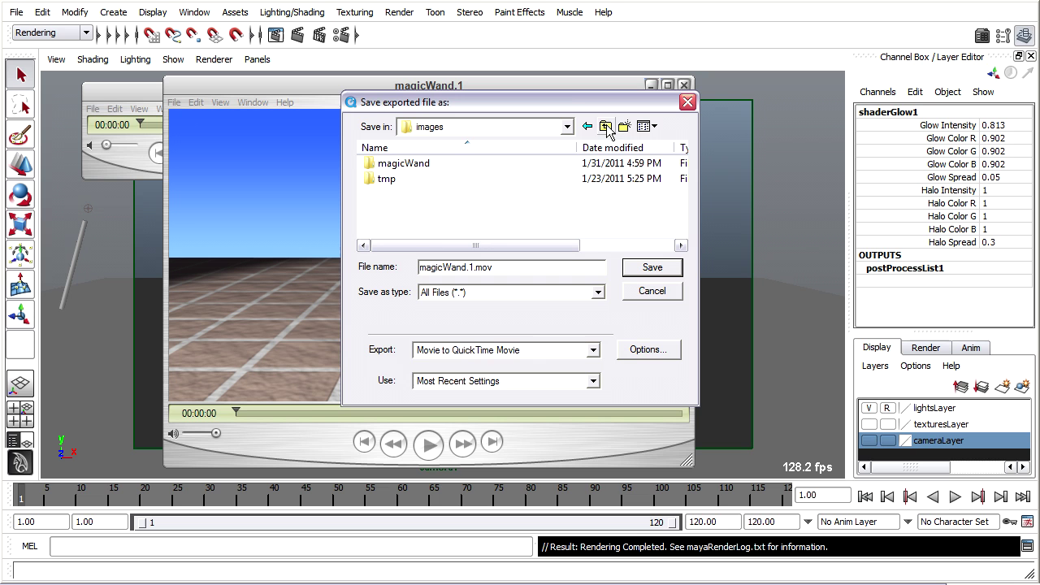
{"action": "left_click", "coordinate": [606, 128]}
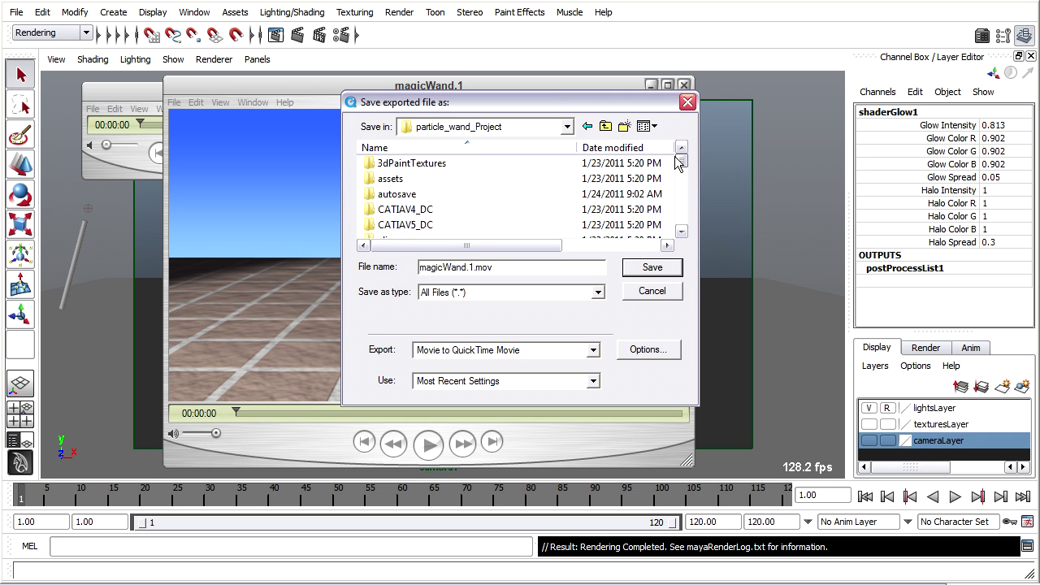
{"action": "left_click", "coordinate": [625, 128]}
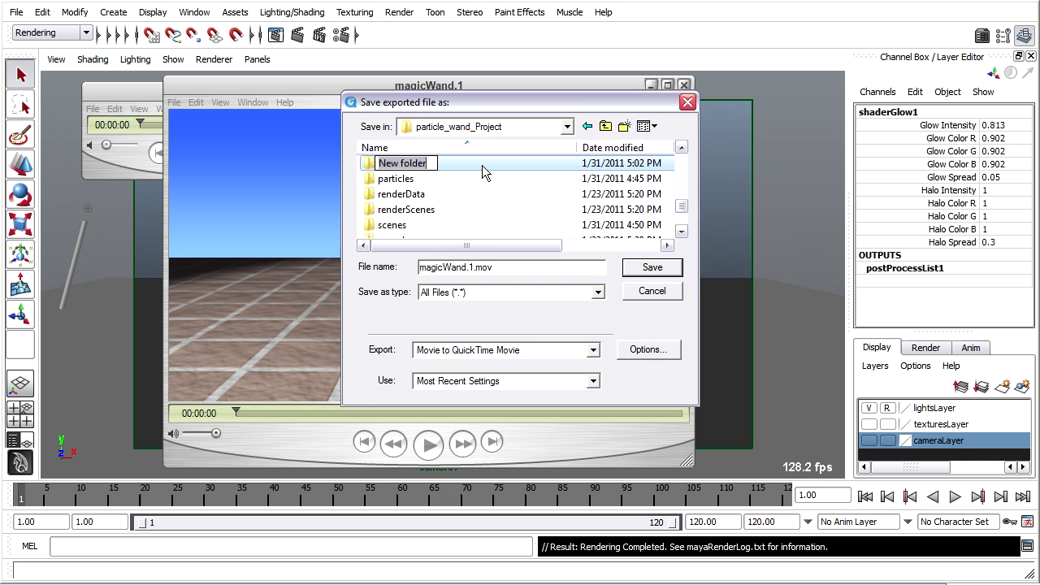
{"action": "type", "text": "movies"}
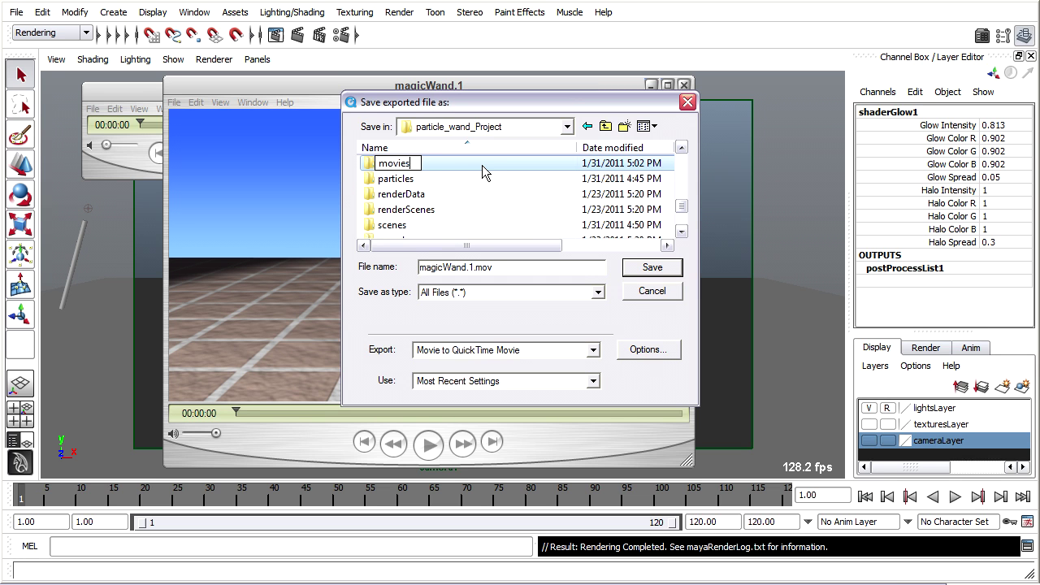
{"action": "key", "text": "Return"}
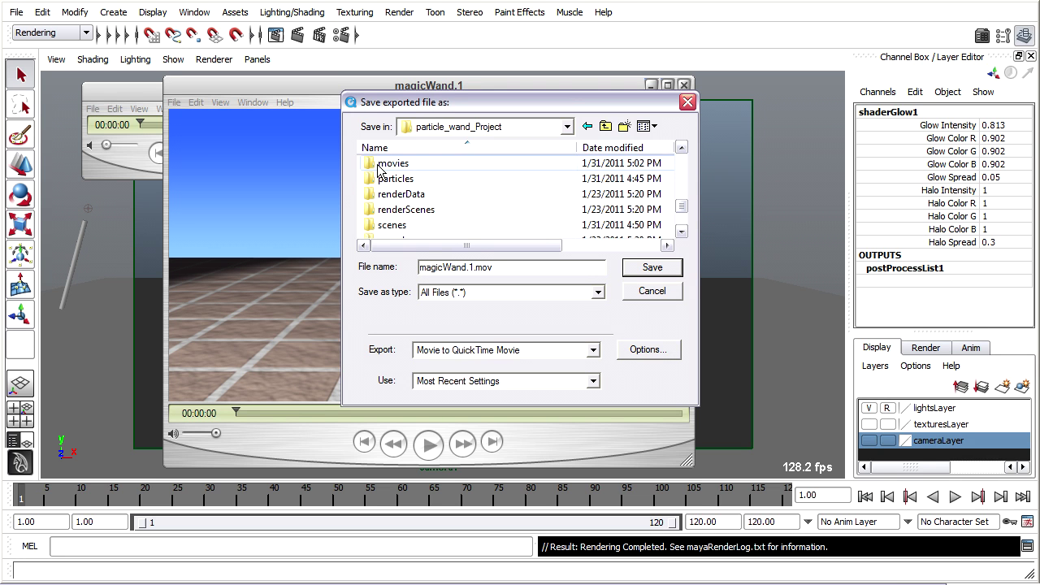
{"action": "double_click", "coordinate": [379, 166]}
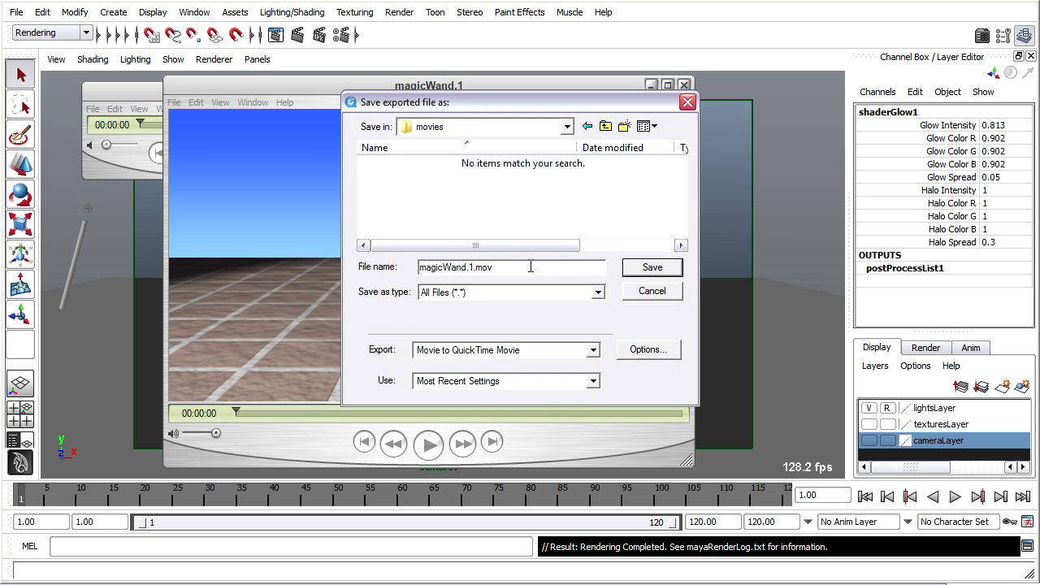
{"action": "left_click", "coordinate": [639, 268]}
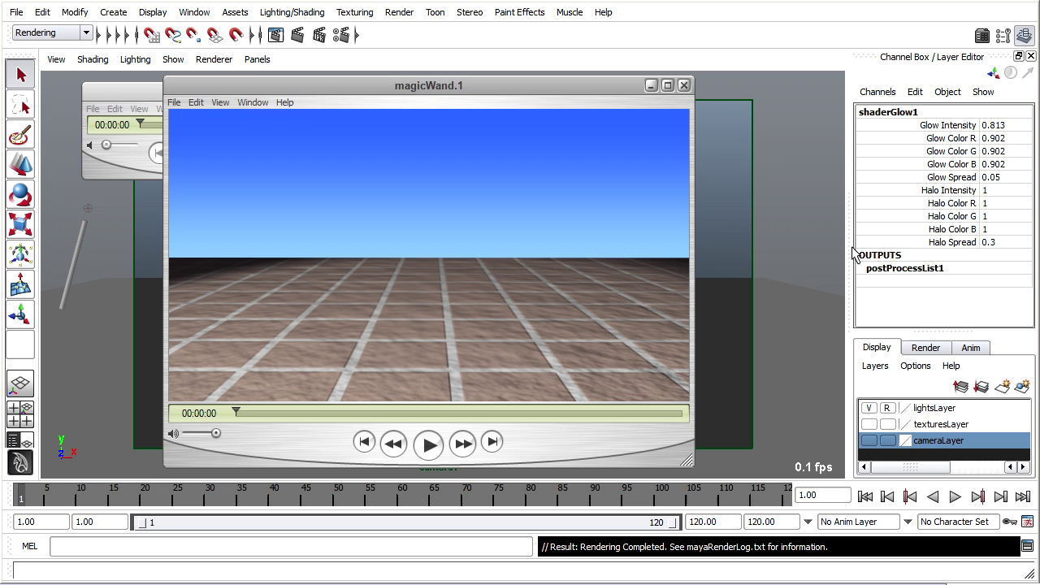
- Show the movies folder with magicWand.1.mov listed as 536 KB and 00:00:05 long
{"action": "left_click_drag", "start_coordinate": [1039, 30], "coordinate": [749, 31]}
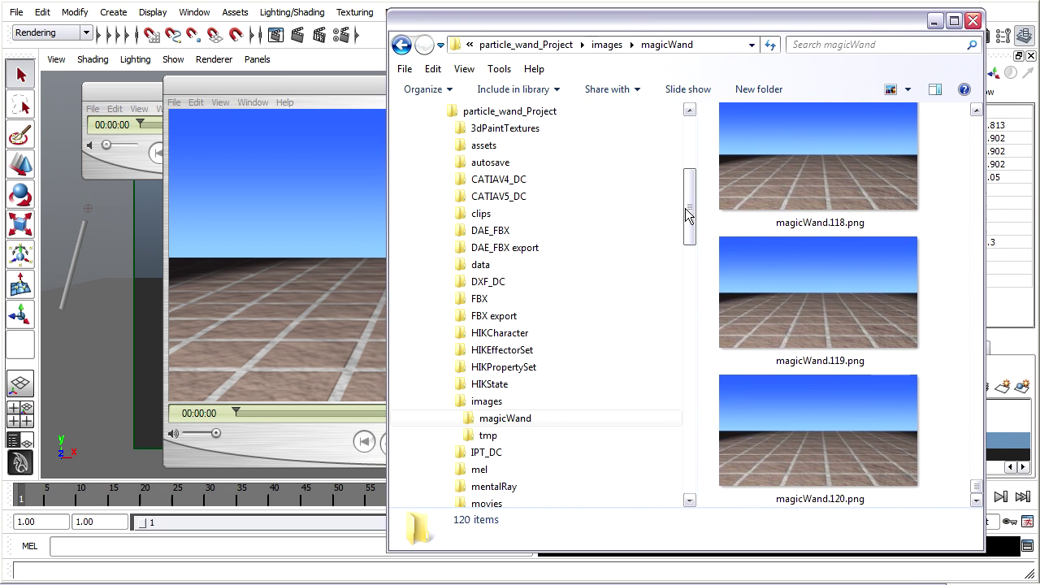
{"action": "left_click_drag", "start_coordinate": [687, 208], "coordinate": [691, 220]}
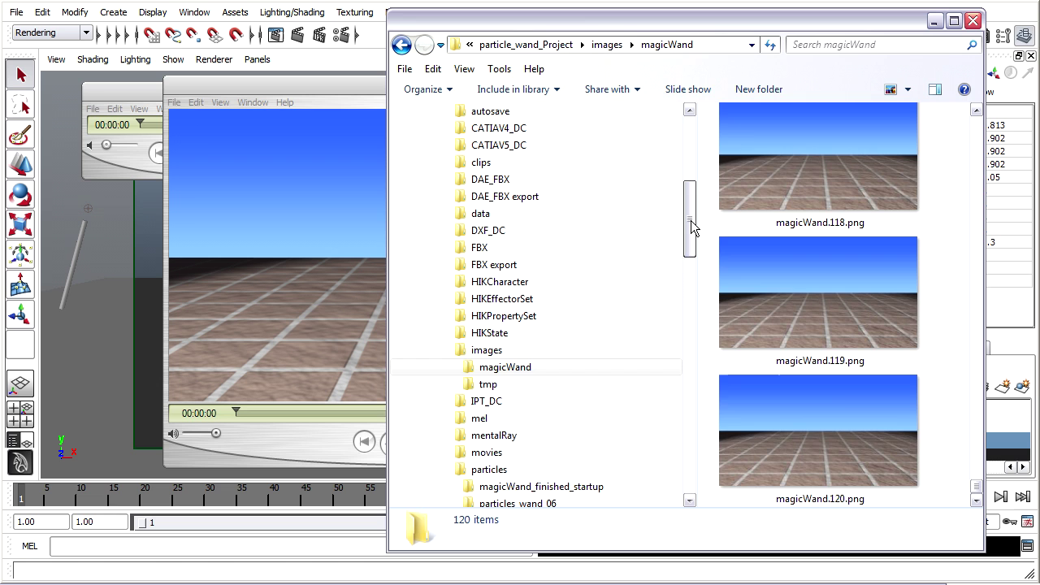
{"action": "left_click", "coordinate": [497, 438]}
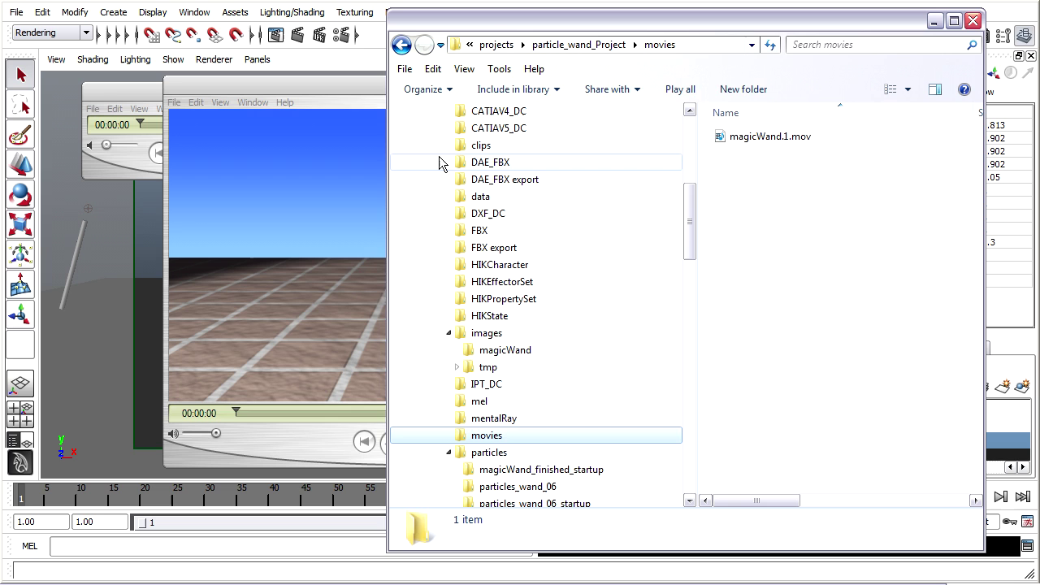
{"action": "left_click_drag", "start_coordinate": [389, 167], "coordinate": [158, 170]}
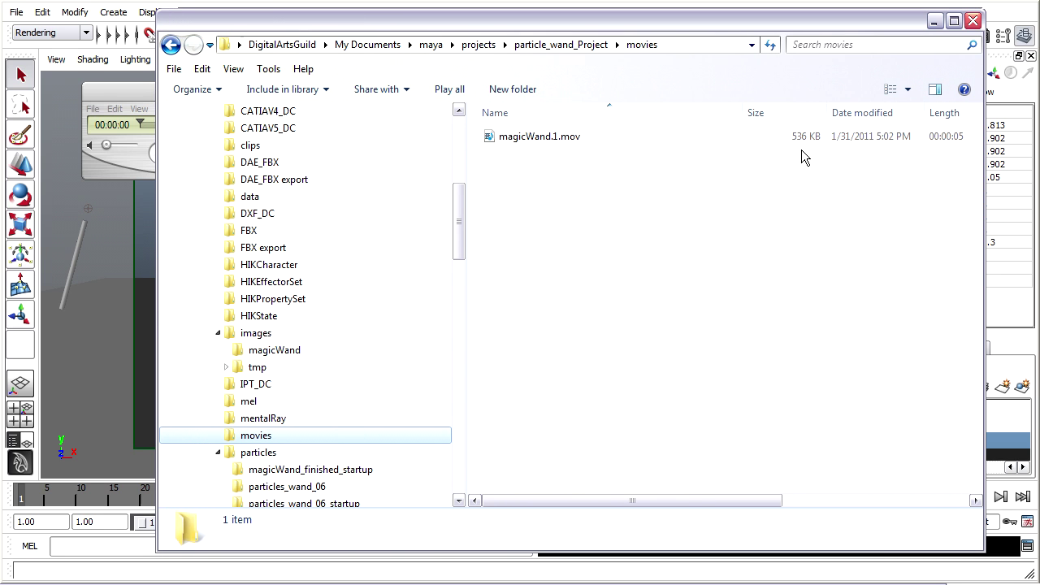
- Open the exported magicWand.1.mov and place its player beside the image-sequence player
{"action": "double_click", "coordinate": [520, 142]}
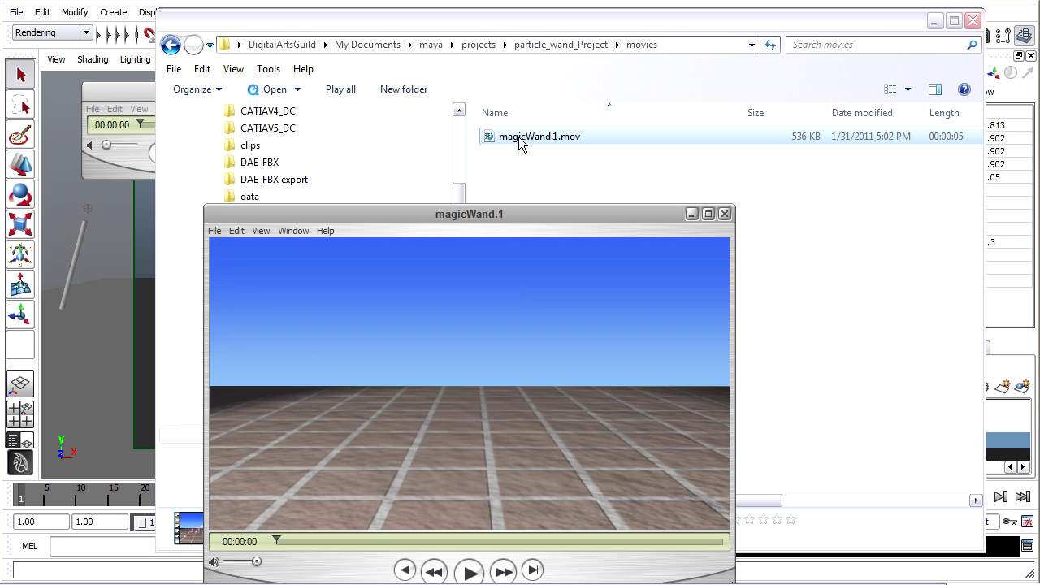
{"action": "left_click", "coordinate": [933, 27]}
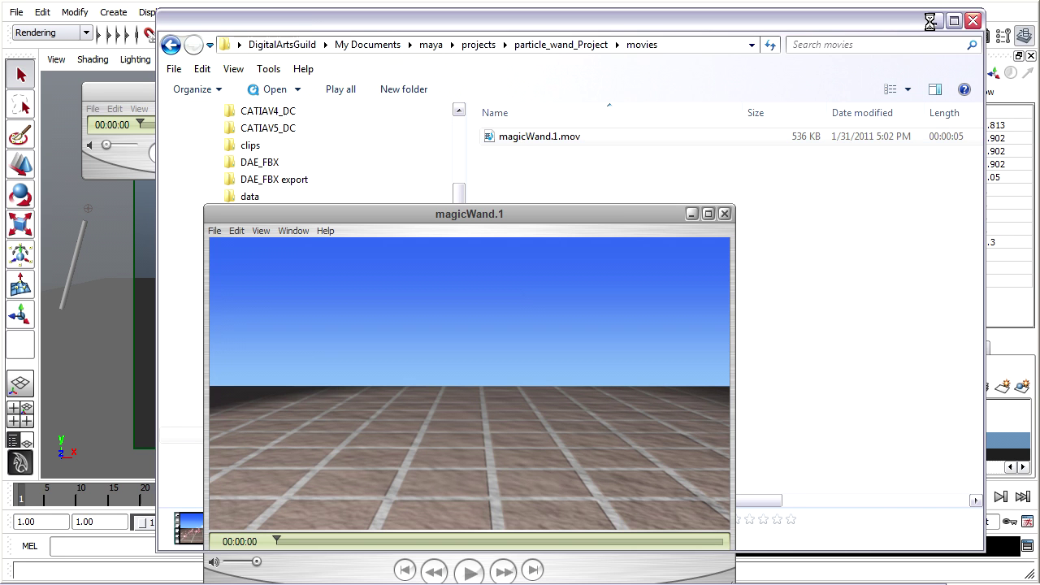
{"action": "left_click_drag", "start_coordinate": [618, 214], "coordinate": [843, 73]}
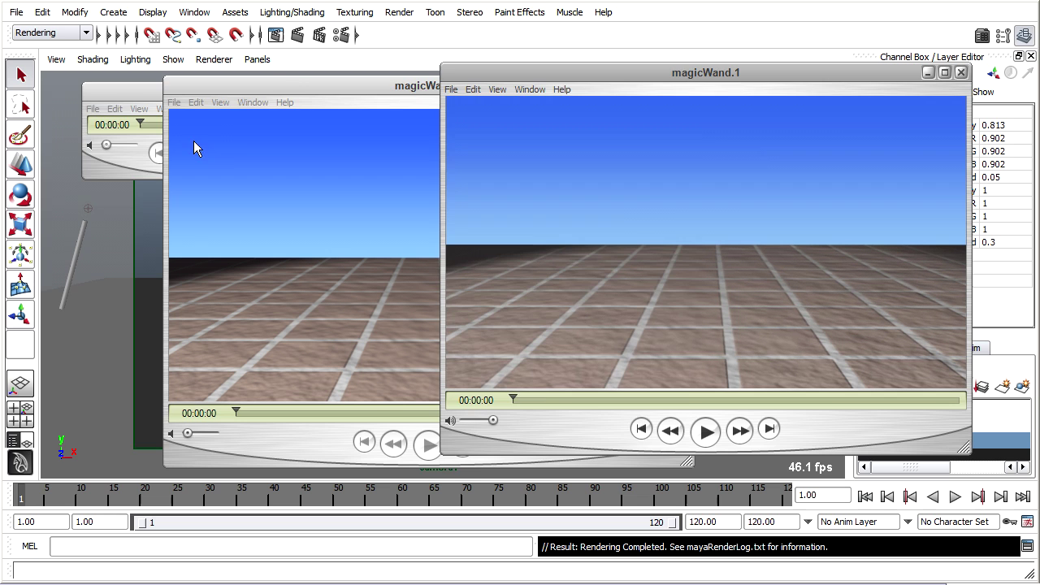
{"action": "left_click_drag", "start_coordinate": [290, 83], "coordinate": [199, 71]}
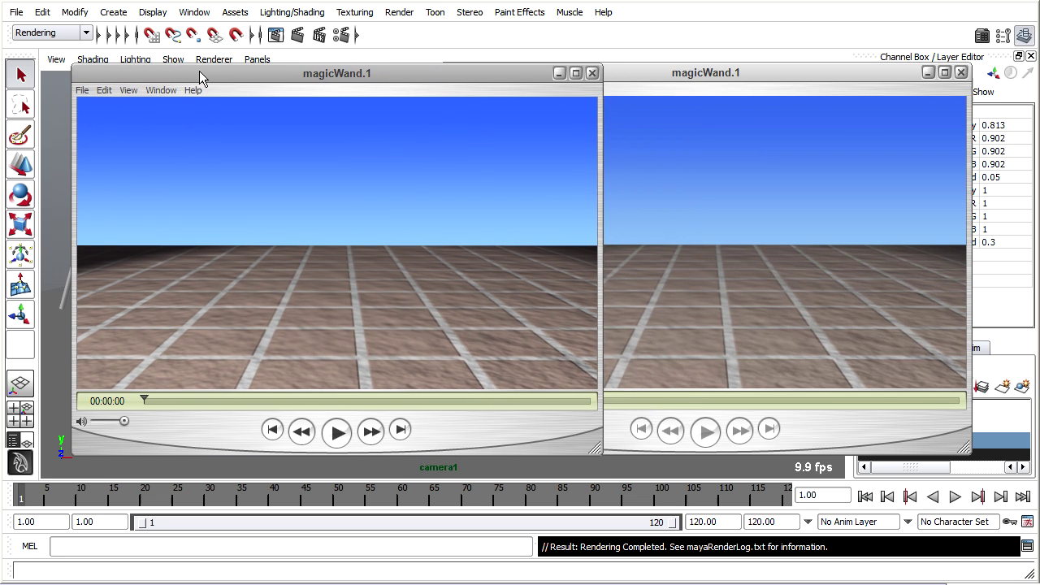
{"action": "left_click", "coordinate": [651, 72]}
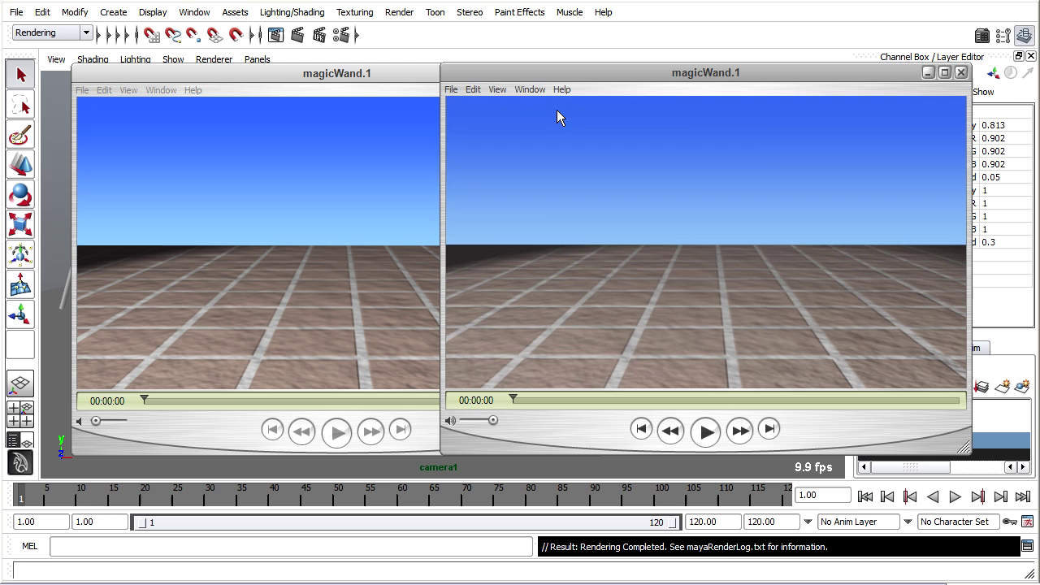
- In Movie Properties, set the Video Track's Visual Settings transparency to Straight Alpha
{"action": "left_click", "coordinate": [531, 90]}
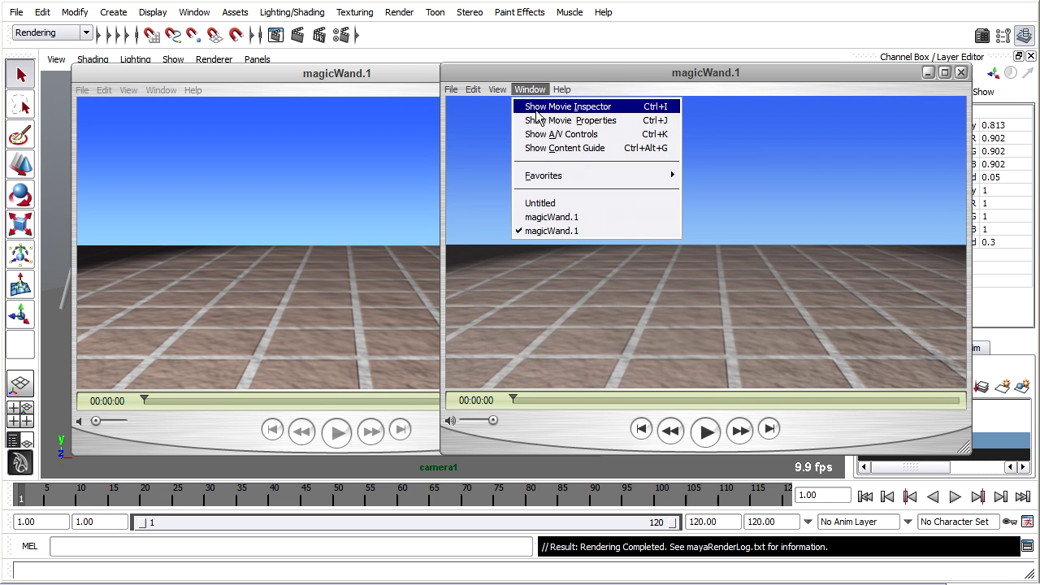
{"action": "left_click", "coordinate": [635, 122]}
{"action": "left_click_drag", "start_coordinate": [544, 173], "coordinate": [708, 33]}
{"action": "left_click", "coordinate": [365, 104]}
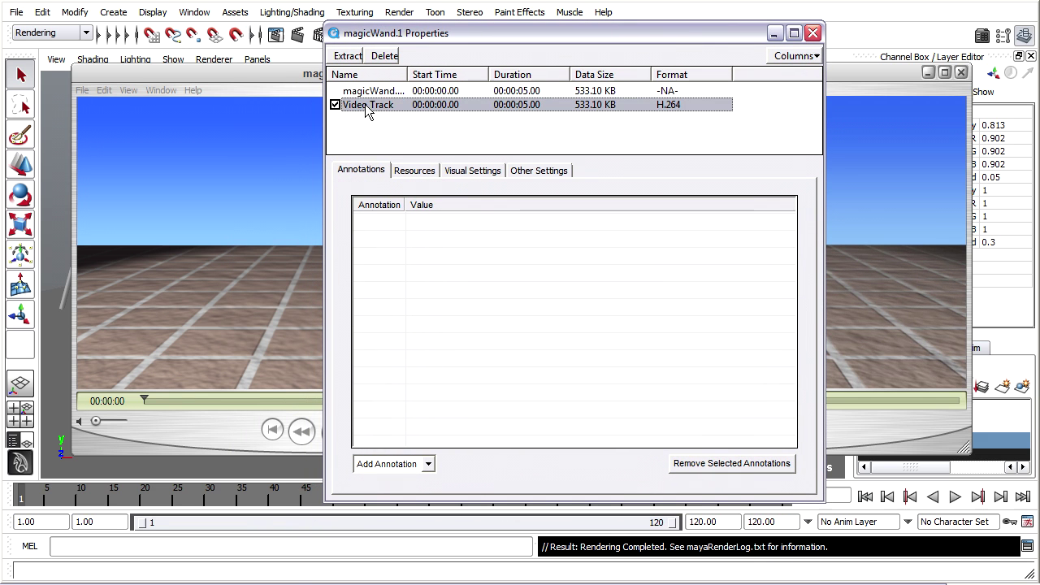
{"action": "left_click", "coordinate": [475, 171]}
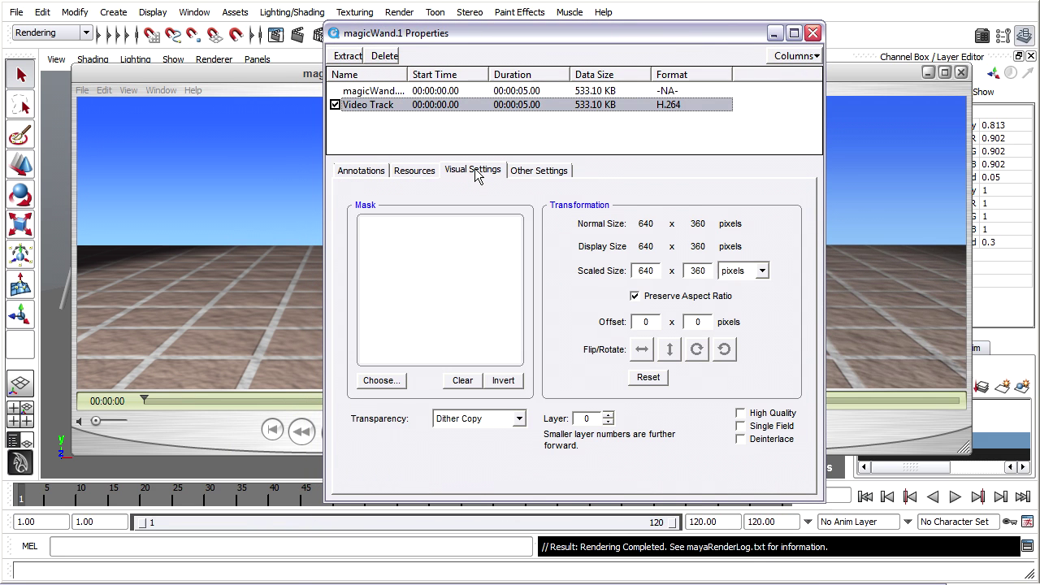
{"action": "left_click_drag", "start_coordinate": [622, 37], "coordinate": [394, 37]}
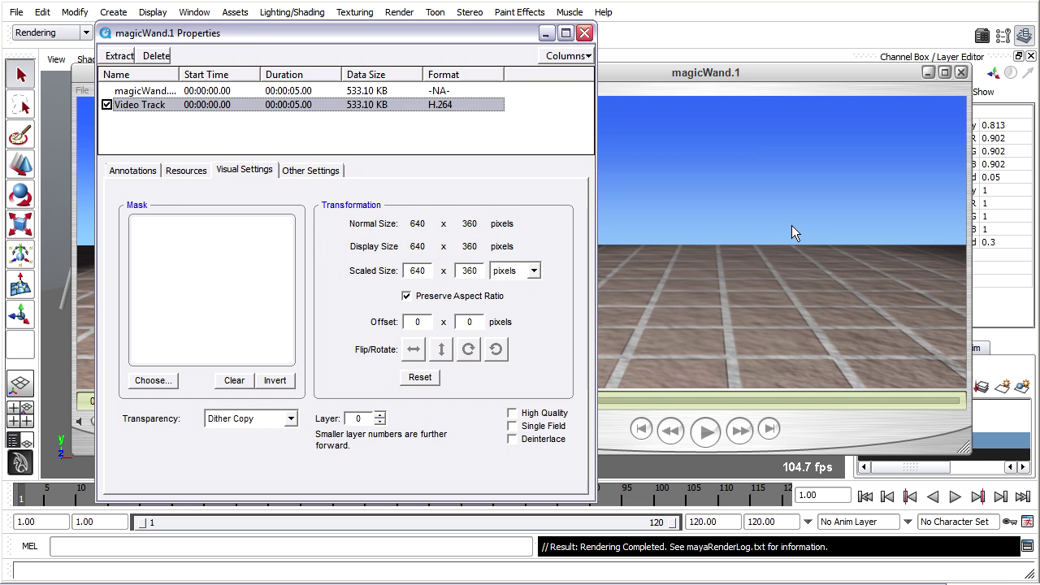
{"action": "left_click", "coordinate": [291, 419]}
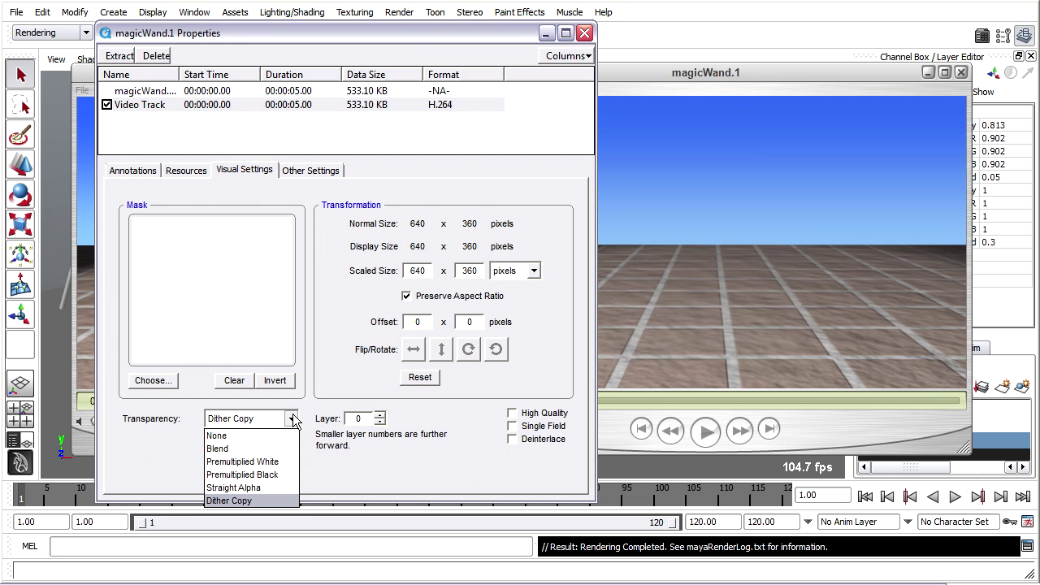
{"action": "left_click", "coordinate": [255, 488]}
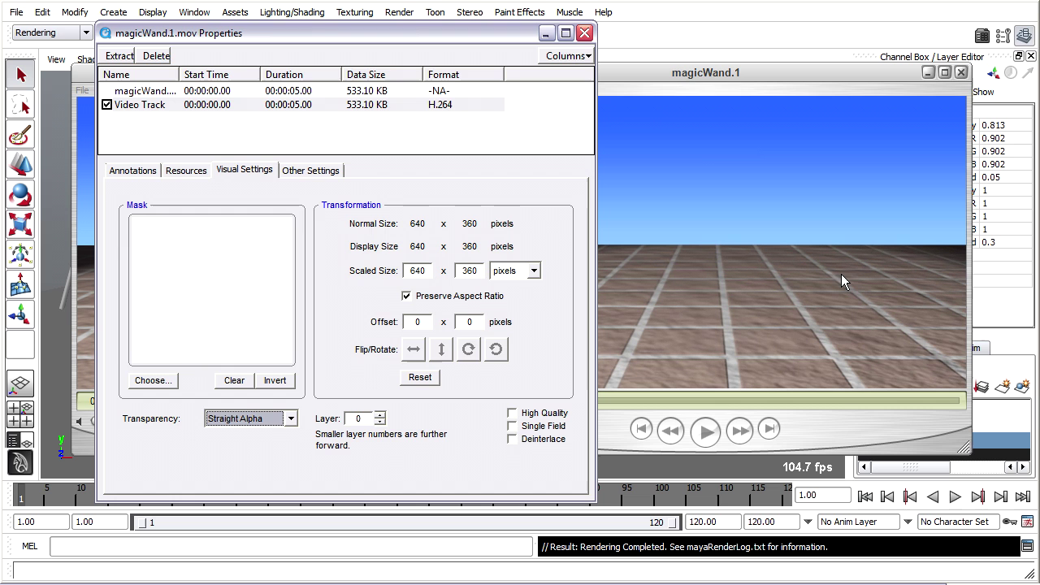
{"action": "left_click", "coordinate": [585, 34]}
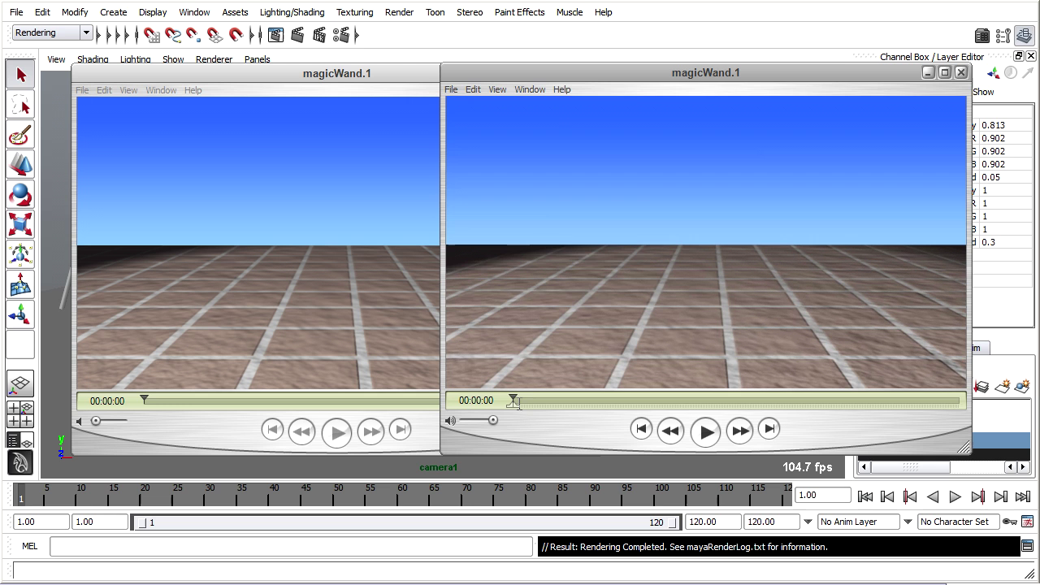
- Save the adjusted movie and close the left magicWand.1 player
{"action": "left_click", "coordinate": [456, 88]}
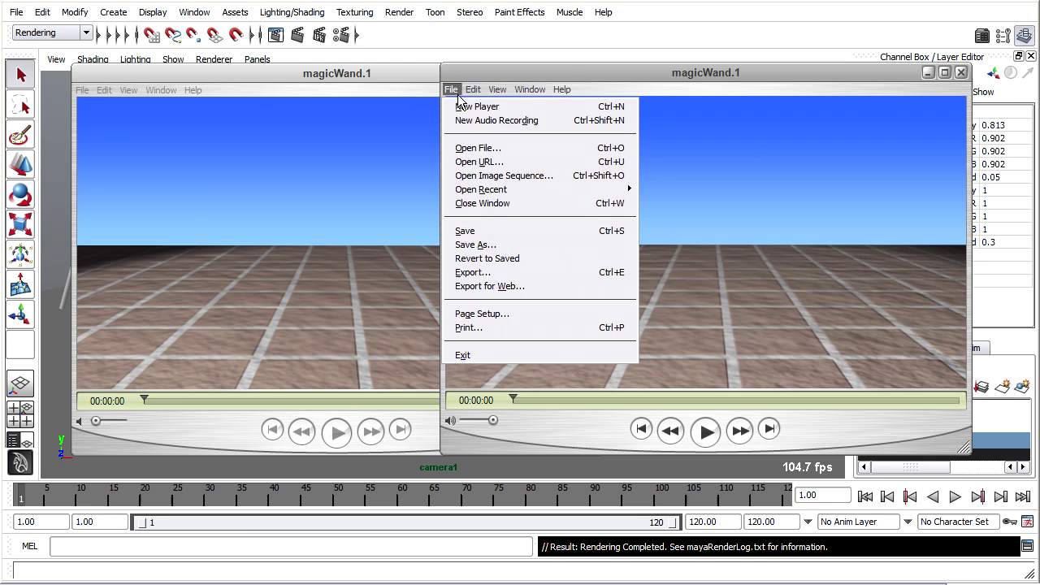
{"action": "left_click", "coordinate": [491, 233]}
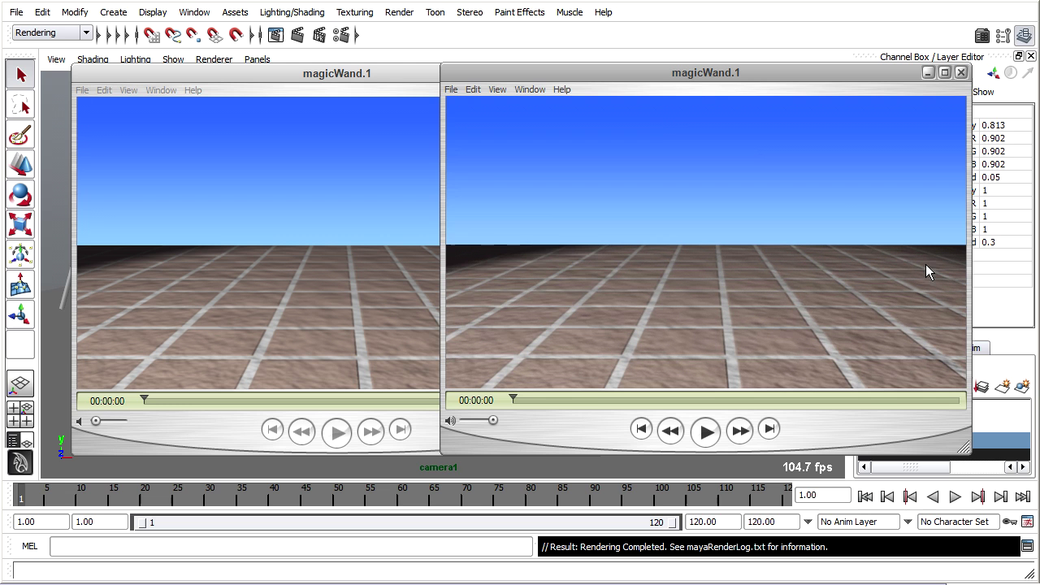
{"action": "left_click_drag", "start_coordinate": [387, 72], "coordinate": [381, 88]}
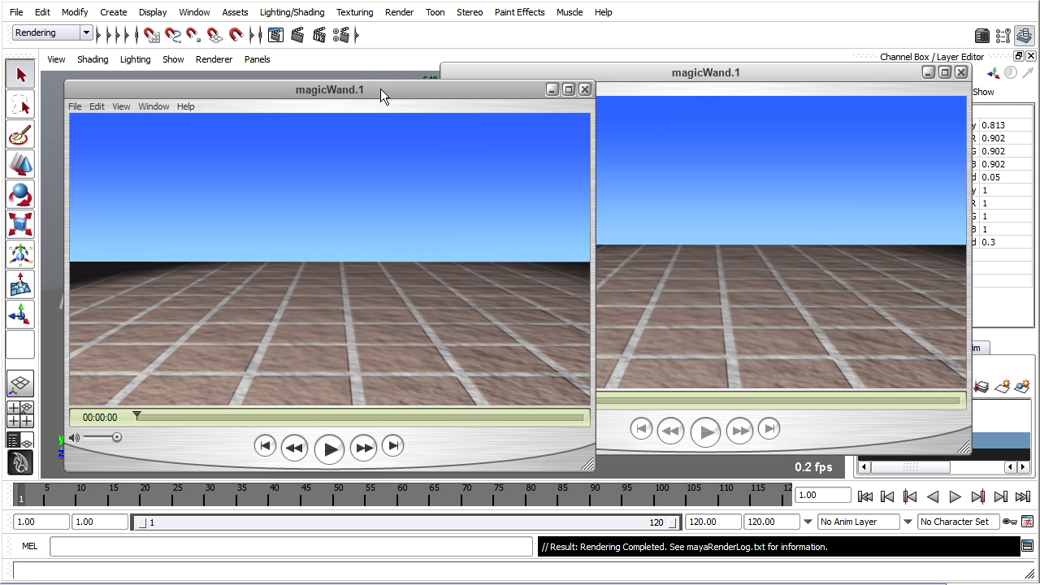
{"action": "left_click", "coordinate": [575, 87]}
- Close the empty Untitled player and play magicWand.1 through to 00:00:05
{"action": "left_click_drag", "start_coordinate": [605, 76], "coordinate": [502, 50]}
{"action": "left_click", "coordinate": [337, 94]}
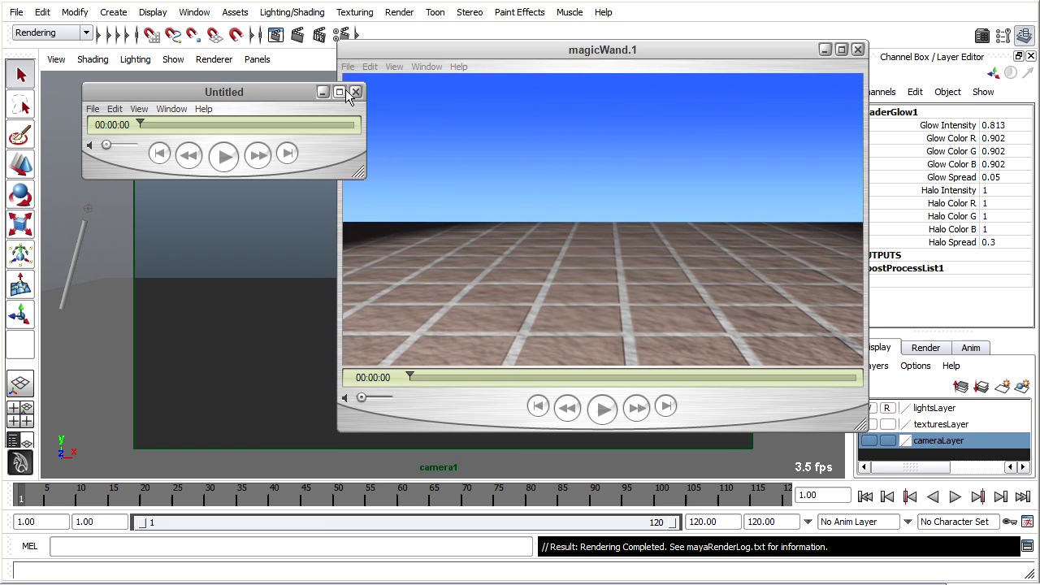
{"action": "left_click", "coordinate": [352, 92]}
{"action": "left_click", "coordinate": [602, 408]}
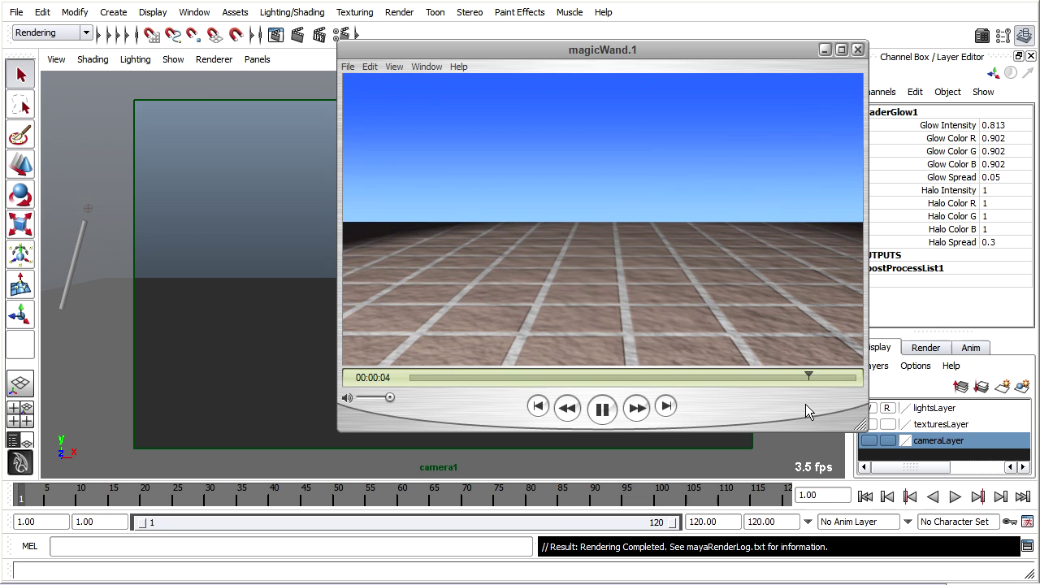
{"action": "left_click", "coordinate": [595, 405]}
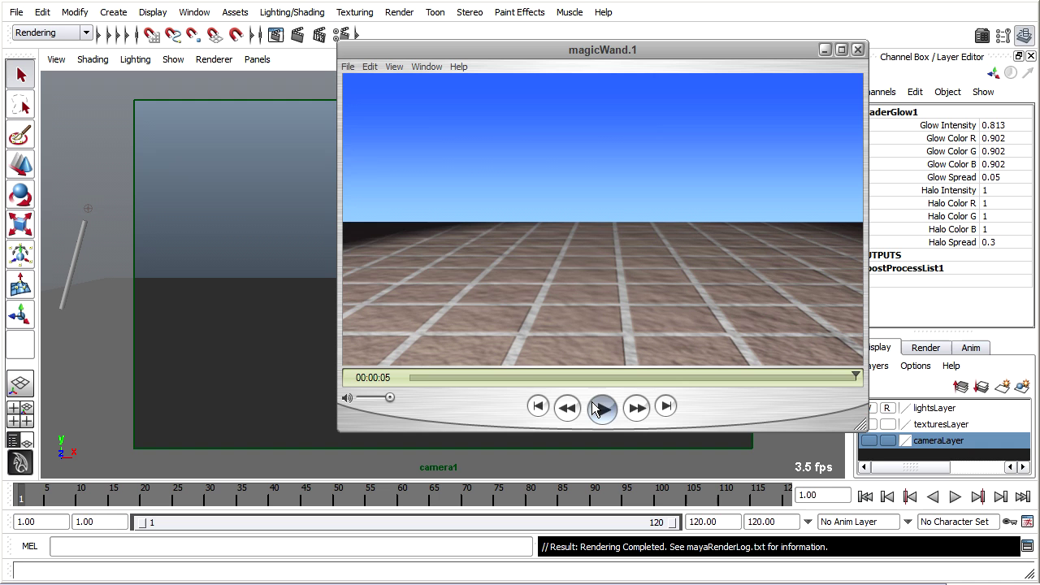